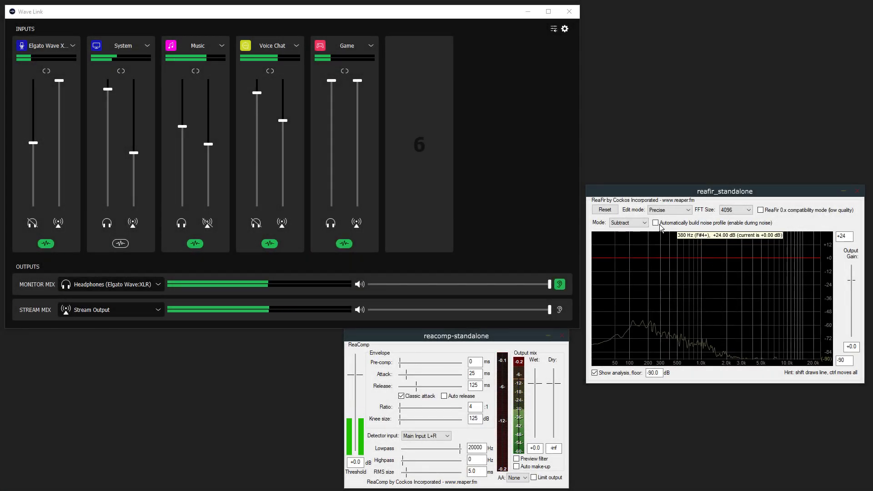
Let ReaFir learn the background noise profile, then add ReaEQ to the System channel
left_click(655, 223)
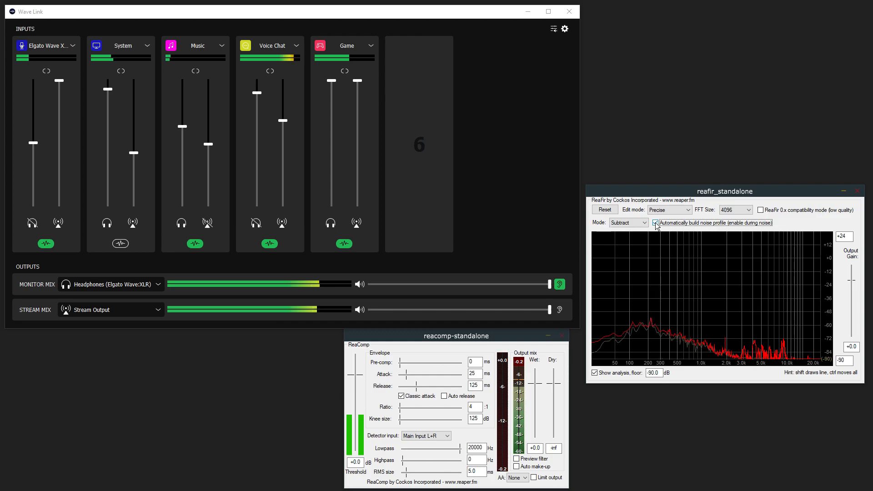
left_click(655, 223)
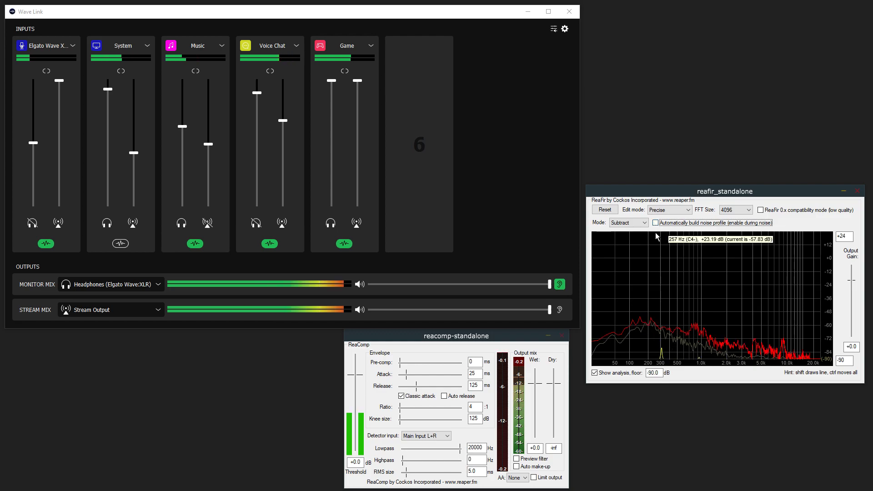
left_click(121, 243)
left_click(179, 117)
mouse_move(219, 136)
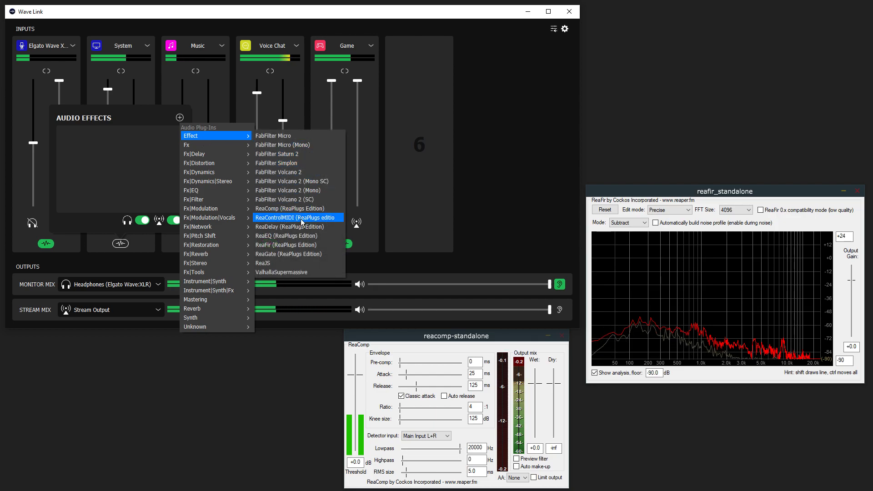
left_click(286, 236)
Make ReaEQ band 1 high-pass, cut band 3 ~1 dB near 1113 Hz, and install SlickEQ into Common Files VST3
left_click(698, 105)
left_click(704, 133)
left_click_drag(710, 56, 714, 59)
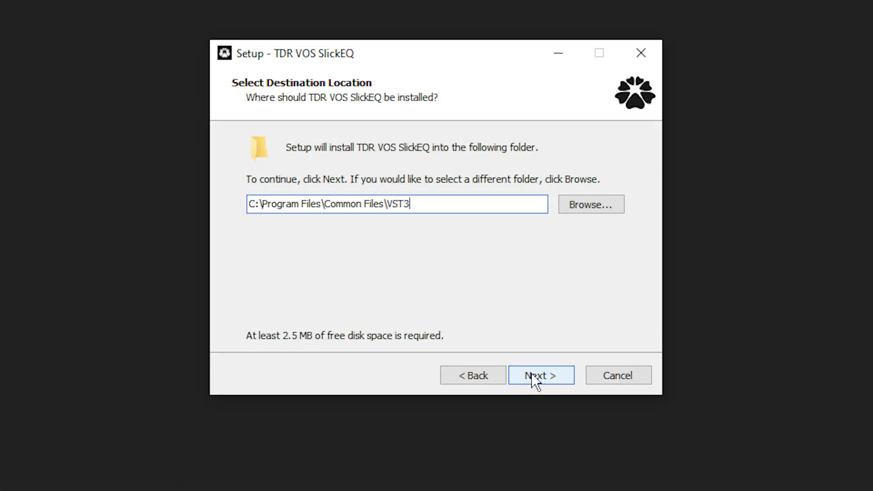
left_click(531, 374)
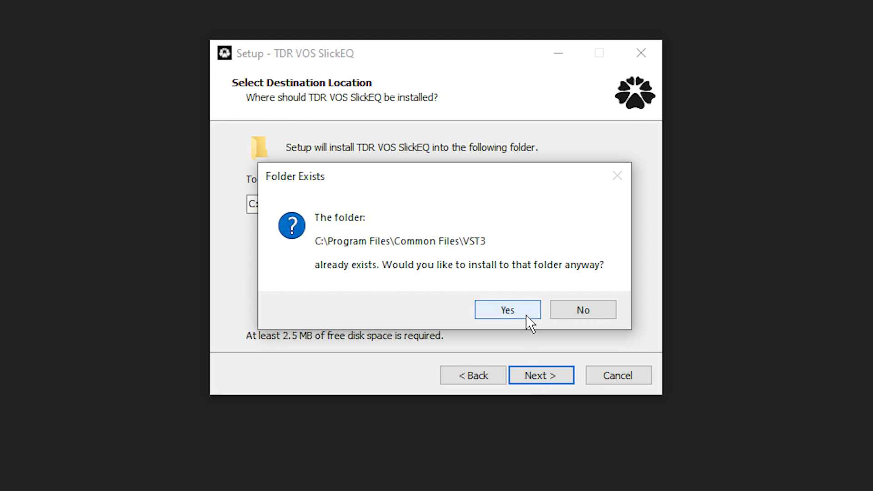
left_click(527, 314)
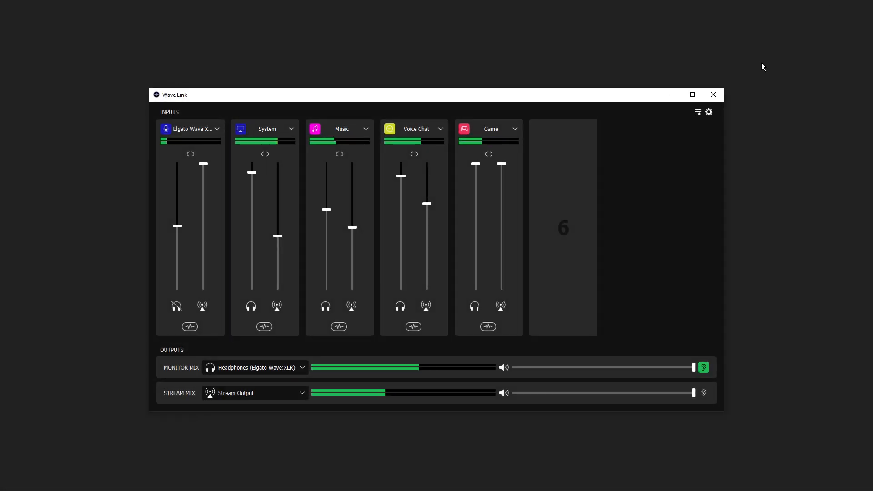
Rescan plug-ins from the Audio Effects section of Wave Link's preferences
left_click(708, 112)
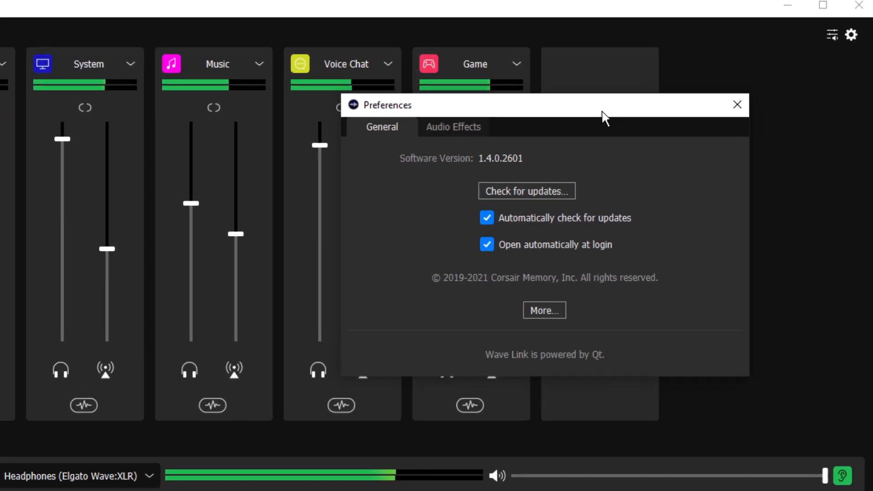
left_click(454, 131)
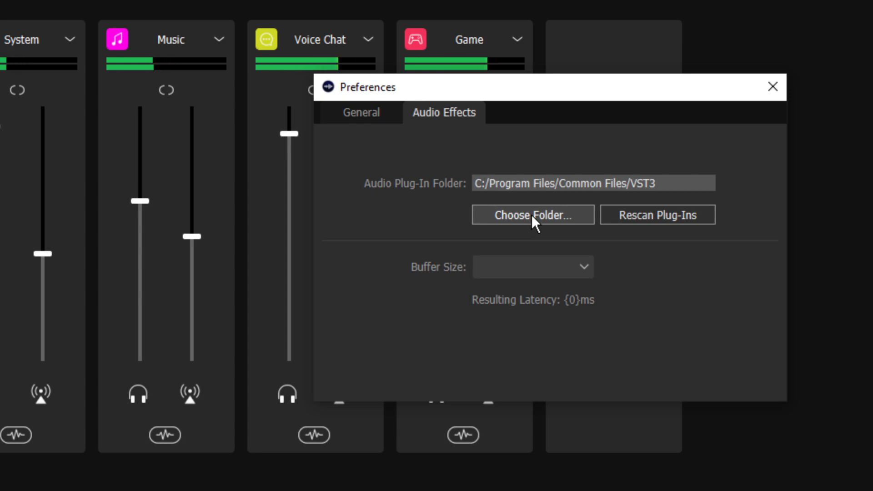
left_click(656, 215)
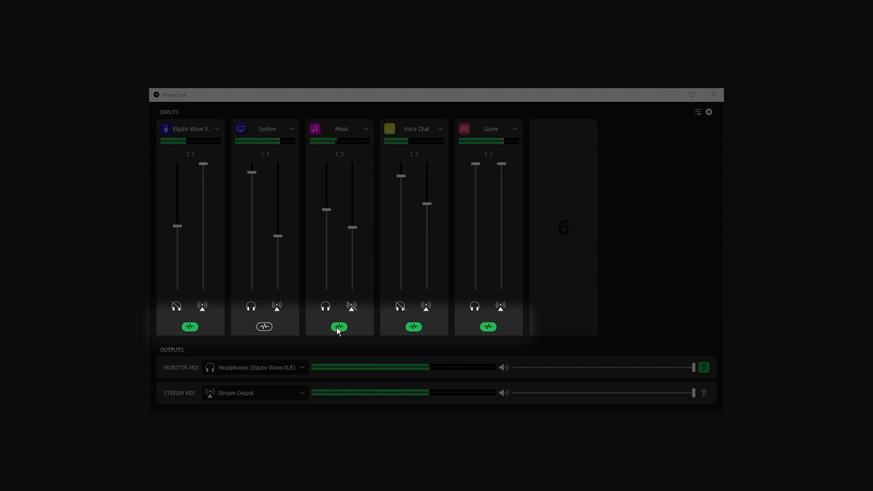
Show the microphone channel's effect chain, dismissing the plug-in list without adding anything
left_click(197, 328)
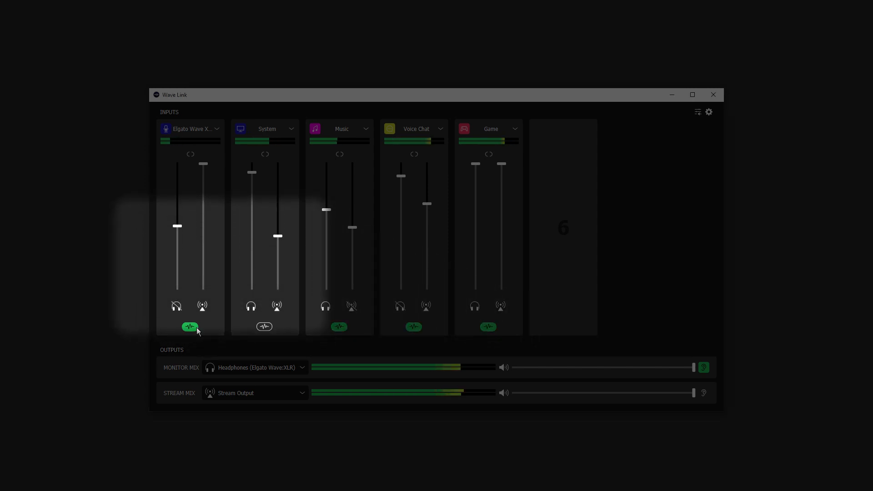
mouse_move(209, 217)
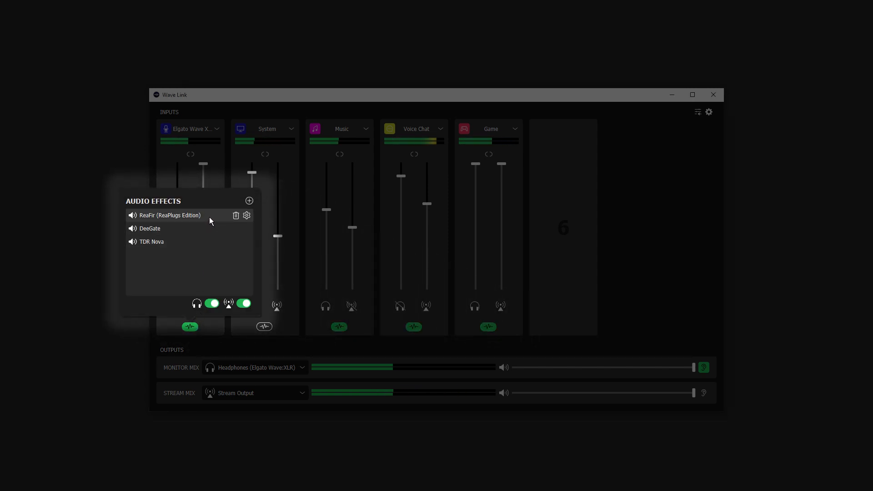
left_click(249, 201)
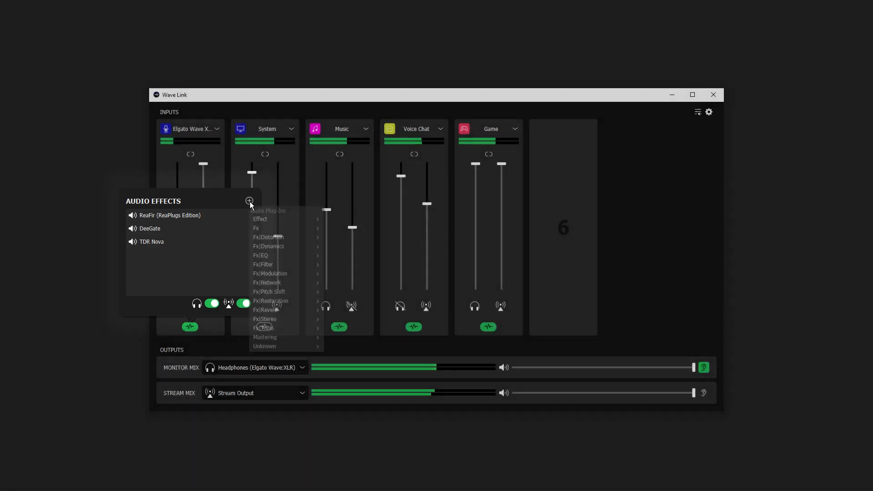
mouse_move(272, 283)
left_click(235, 279)
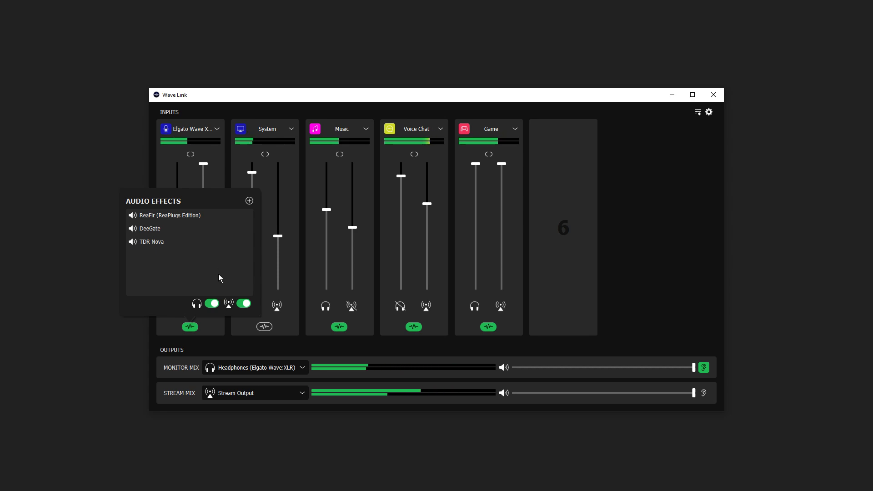
Bypass the mic effects on the monitor and stream mixes, then re-enable both
left_click(212, 303)
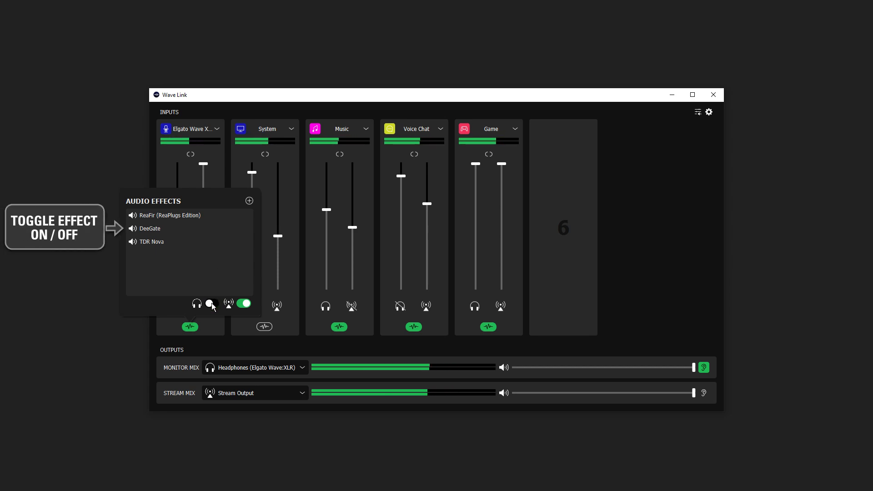
left_click(243, 303)
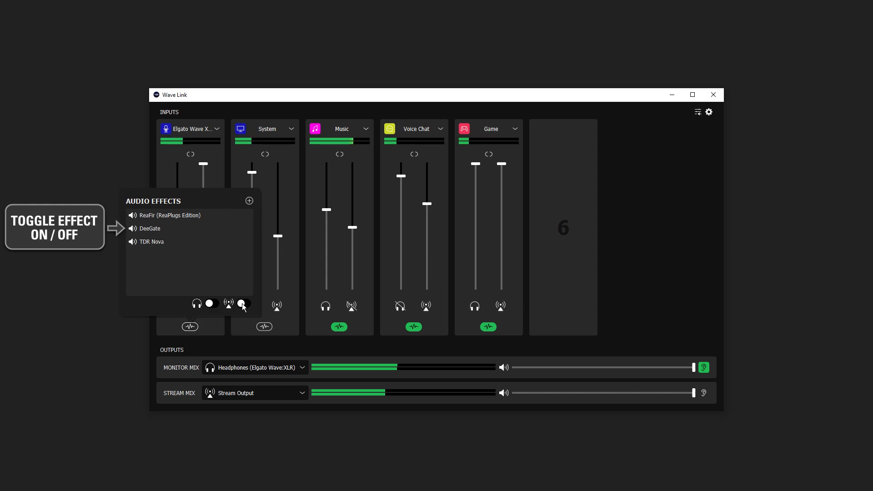
left_click(243, 305)
left_click(215, 303)
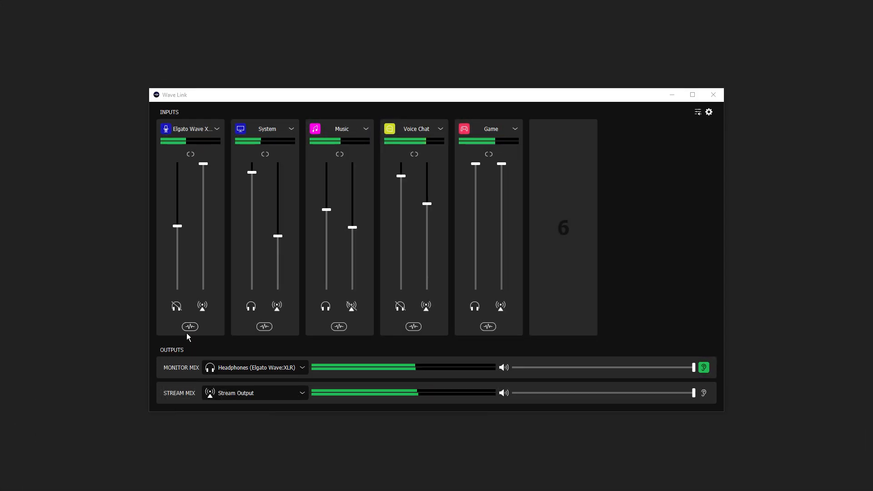
Add the DeeGate plugin to the Elgato Wave mic channel
left_click(190, 329)
left_click(249, 201)
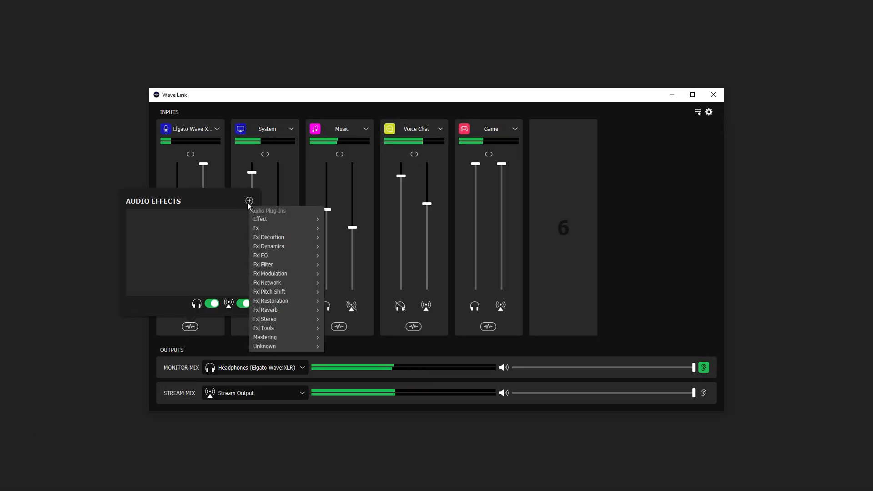
mouse_move(261, 232)
left_click(337, 228)
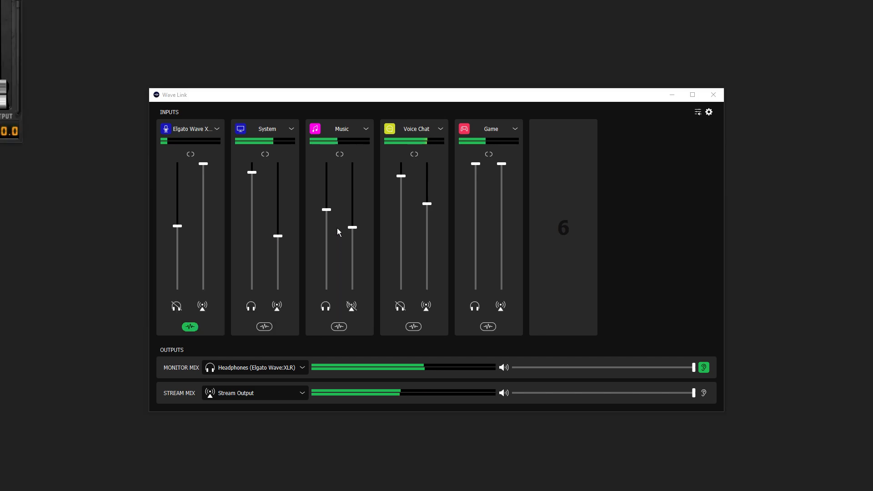
Set DeeGate's output to -21.7, close its window, and reopen the mic channel's plug-in list
left_click_drag(0, 0, 88, 132)
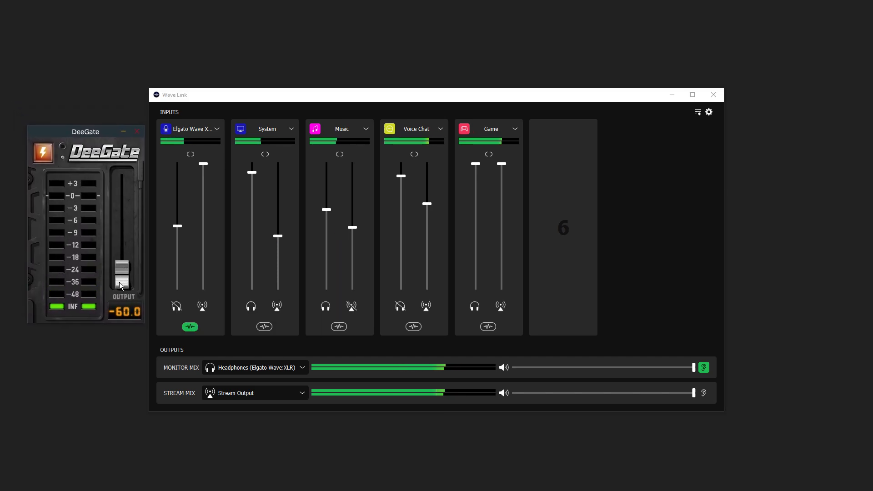
left_click_drag(116, 219, 123, 115)
left_click_drag(122, 200, 121, 228)
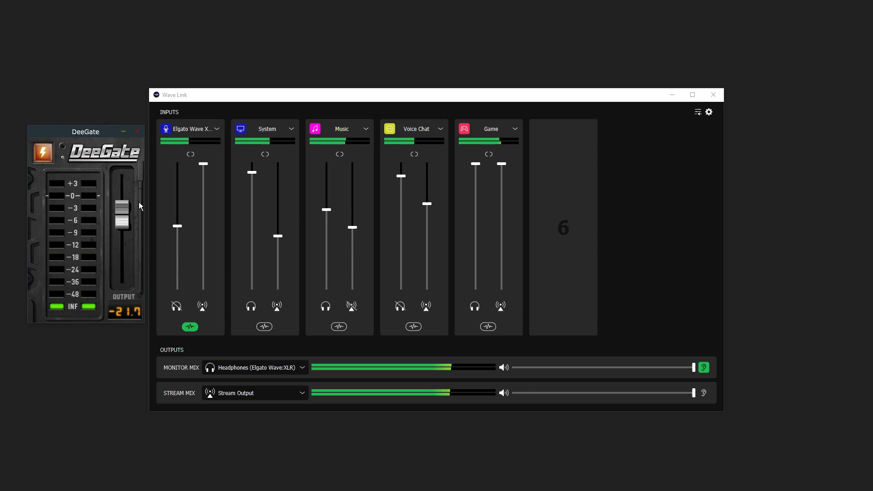
left_click(136, 133)
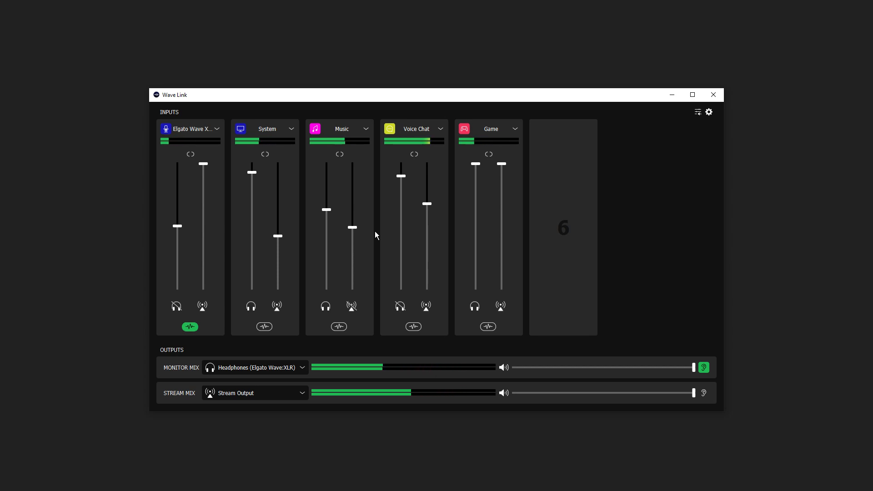
left_click(195, 327)
left_click(249, 200)
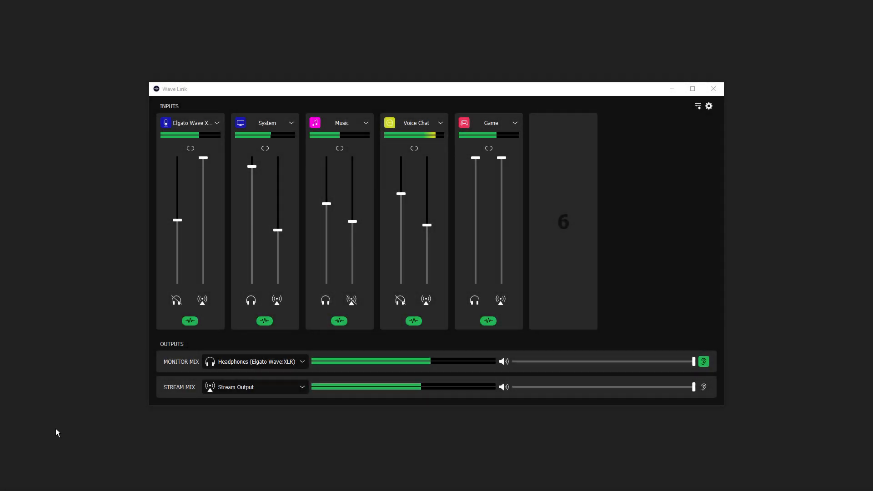
left_click(190, 321)
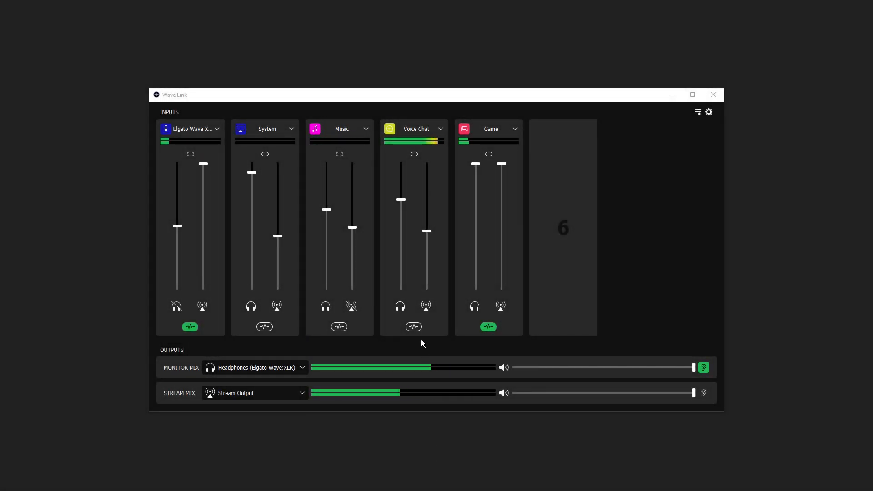
Add ReaComp to the Voice Chat channel and center its window
left_click(413, 327)
left_click(472, 200)
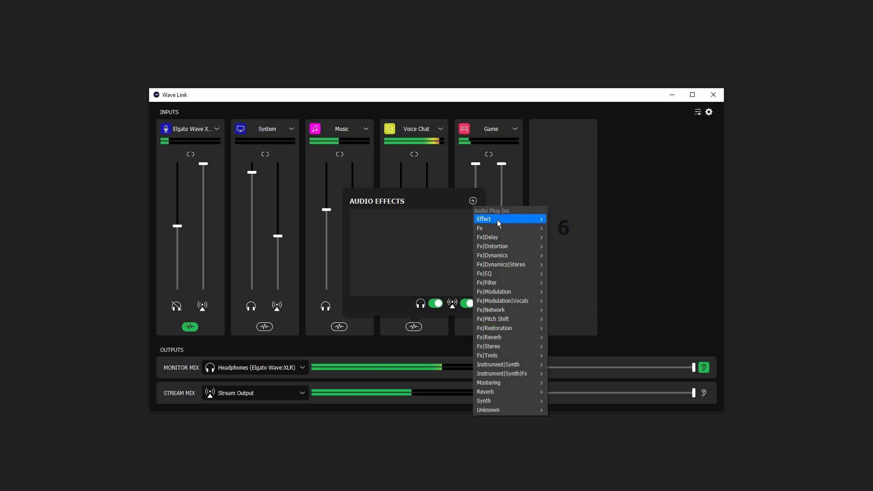
mouse_move(499, 222)
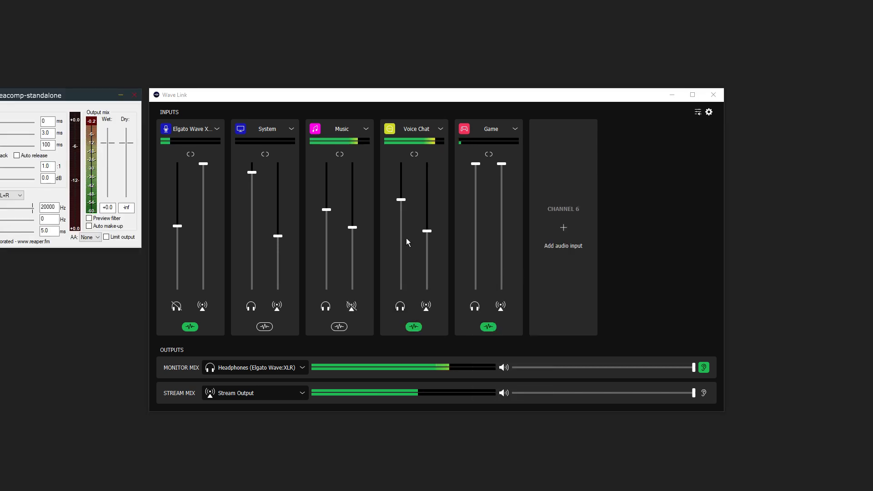
left_click_drag(87, 92, 385, 164)
Set ReaComp pre-comp to 3 ms, ratio 6.2:1 and threshold -18.3 dB
left_click_drag(266, 190, 269, 191)
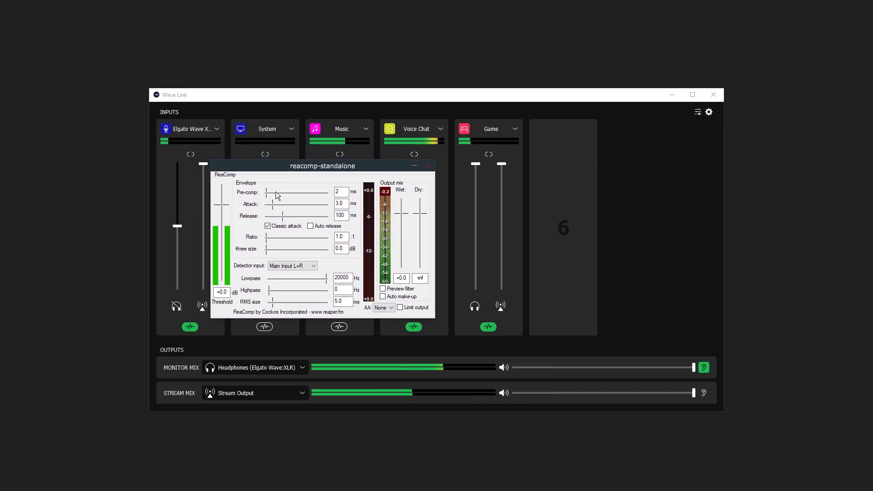
left_click_drag(287, 238, 288, 237)
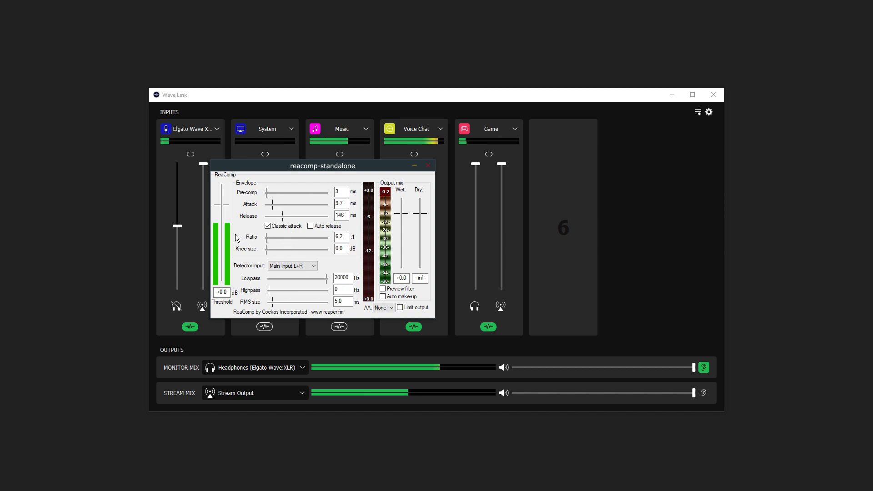
left_click_drag(227, 205, 228, 213)
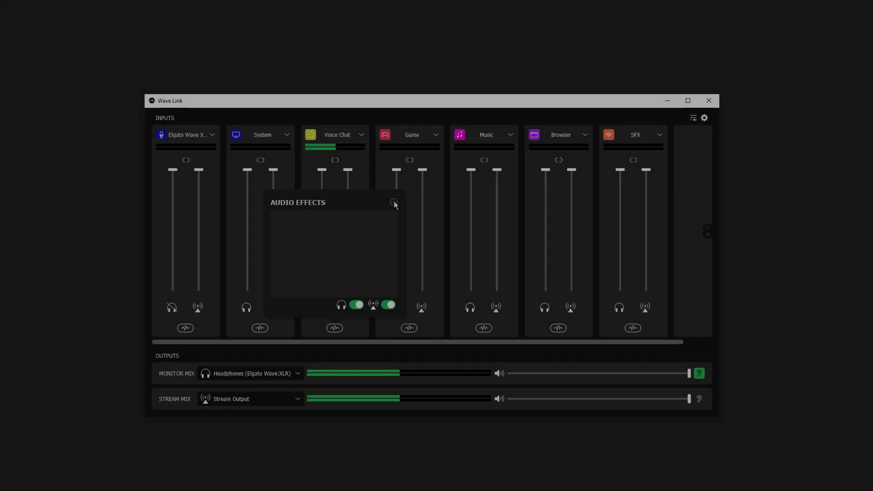
left_click(394, 202)
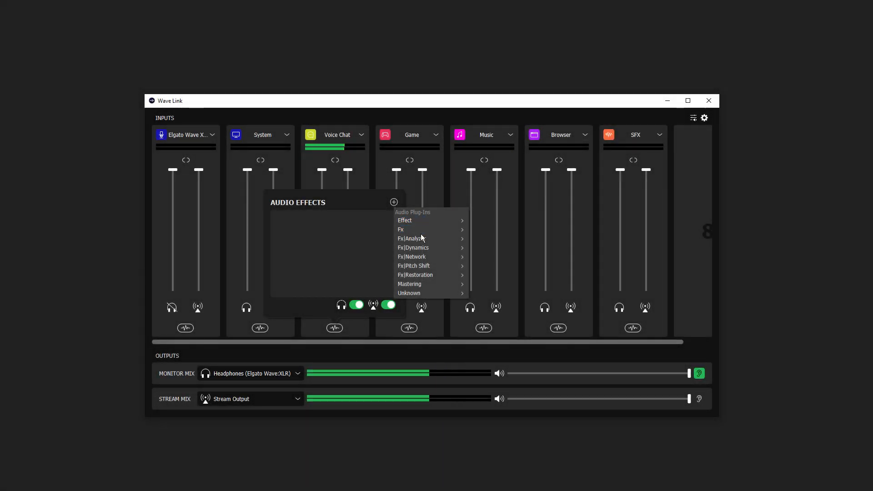
Add VoiceFX to Voice Chat and an NDI Output to the System channel
mouse_move(435, 277)
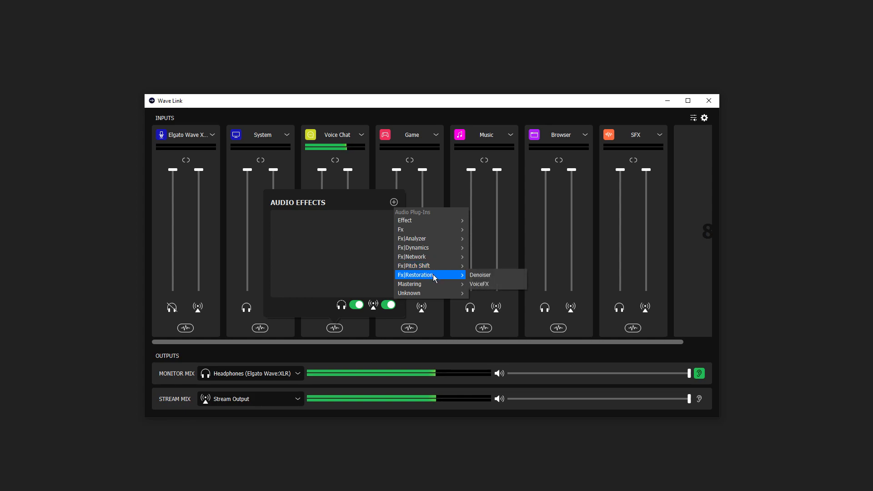
left_click(489, 285)
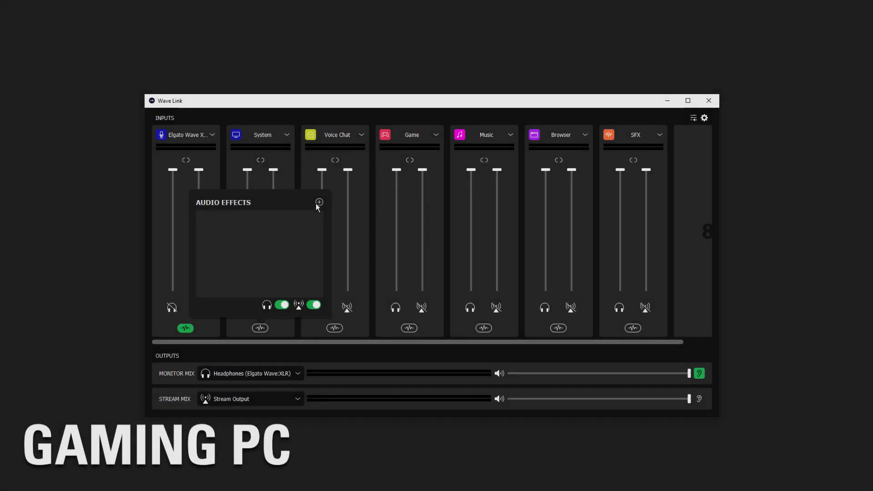
left_click(319, 202)
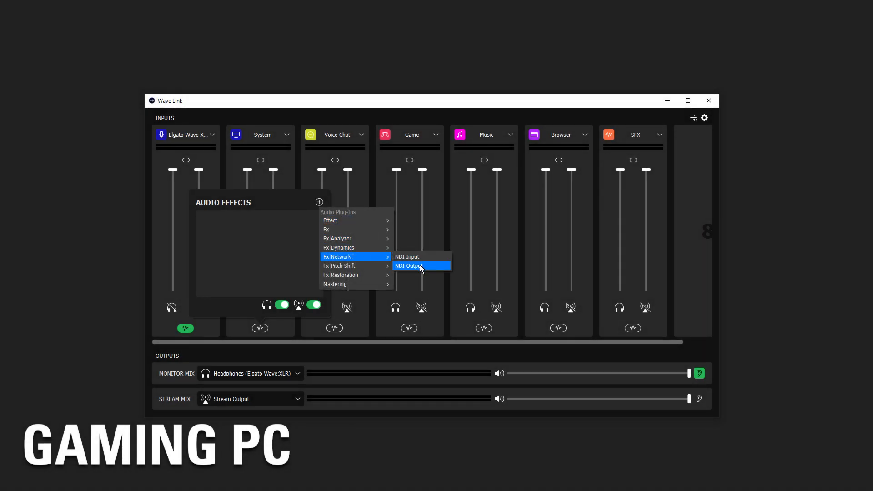
left_click(420, 268)
Name the NDI output System, send it on Stereo 1-2, and start a new OBS NDI source
type("System")
left_click(205, 238)
mouse_move(200, 243)
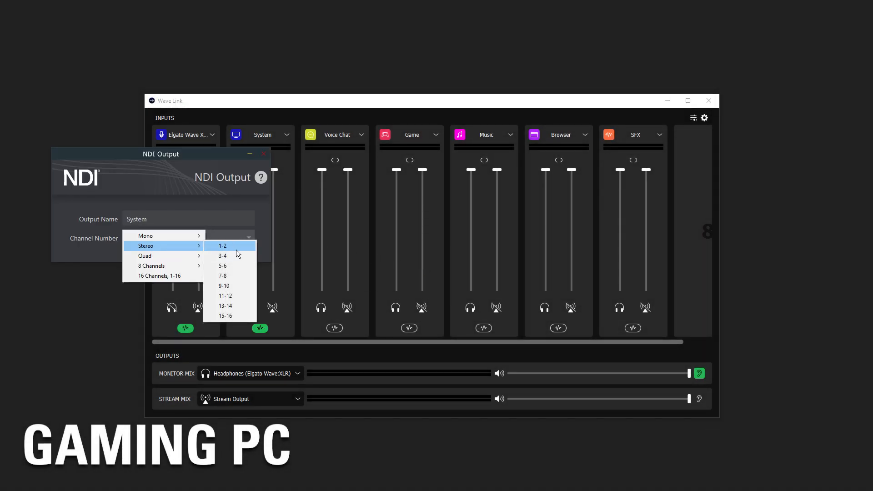
left_click(236, 250)
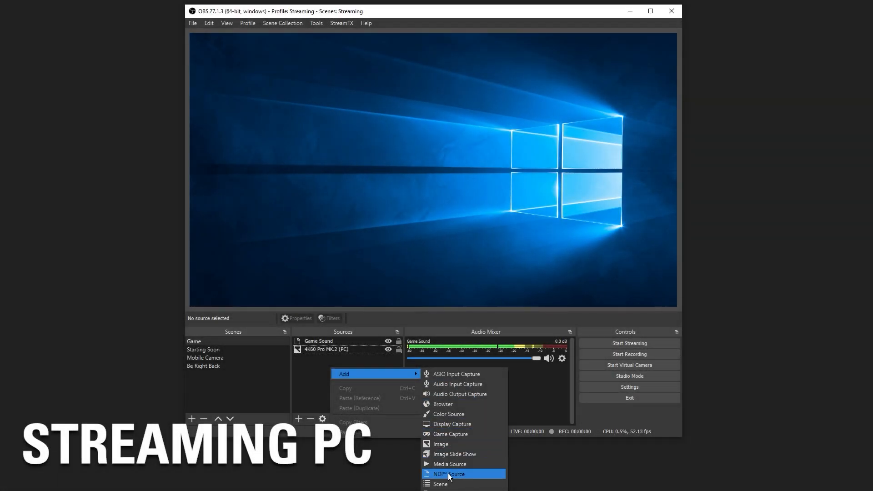
left_click(448, 474)
Create the OBS NDI source 'Voice chat' receiving DESKTOP-5950X (Voice Chat) and save it
type("Voice chat")
key("Return")
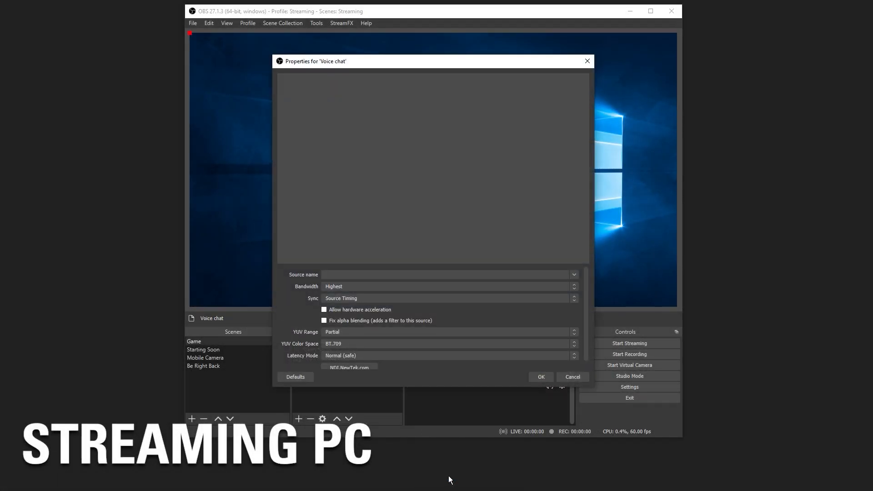
left_click(574, 275)
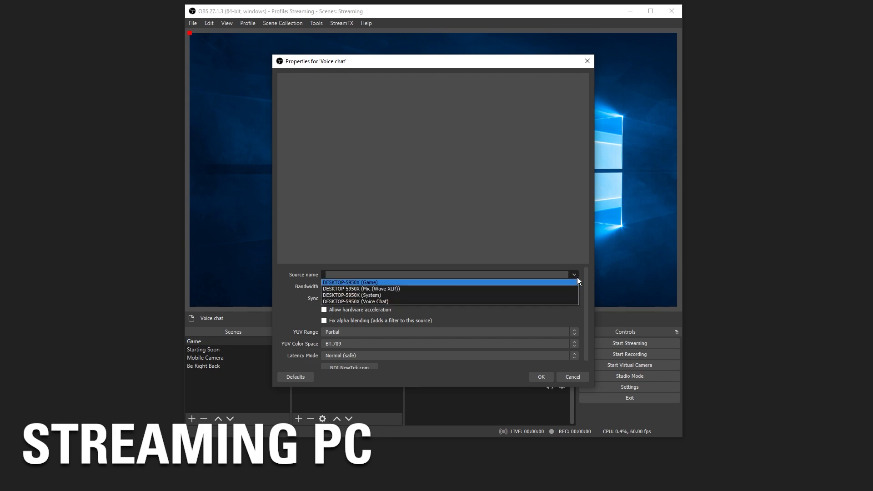
left_click(540, 302)
left_click(544, 379)
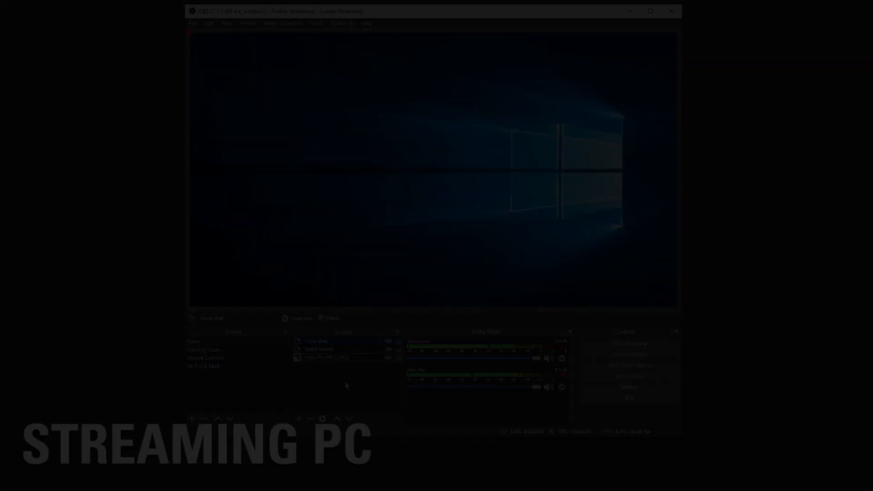